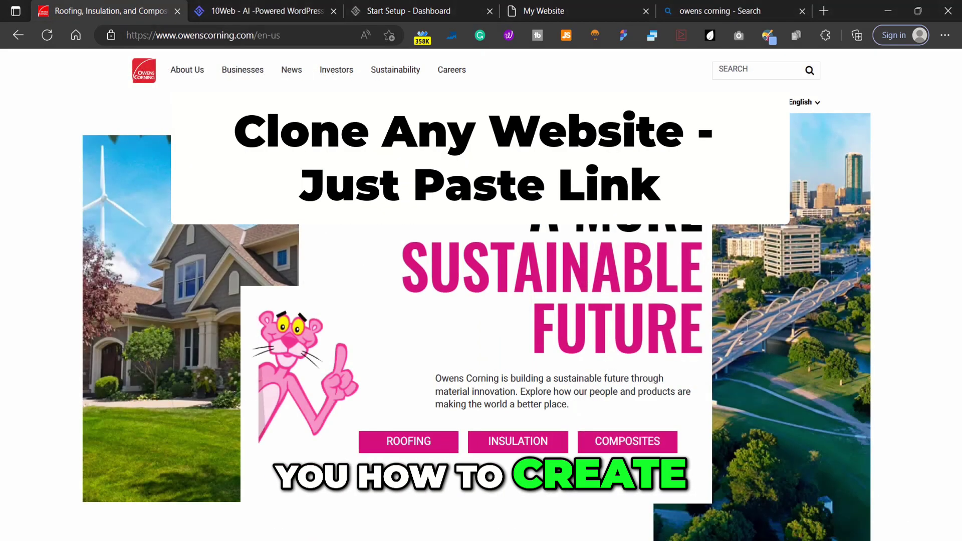
Step: Copy the Owens Corning homepage URL and switch over to the 10Web tab
scroll(481, 300, down, 6)
scroll(481, 301, down, 2)
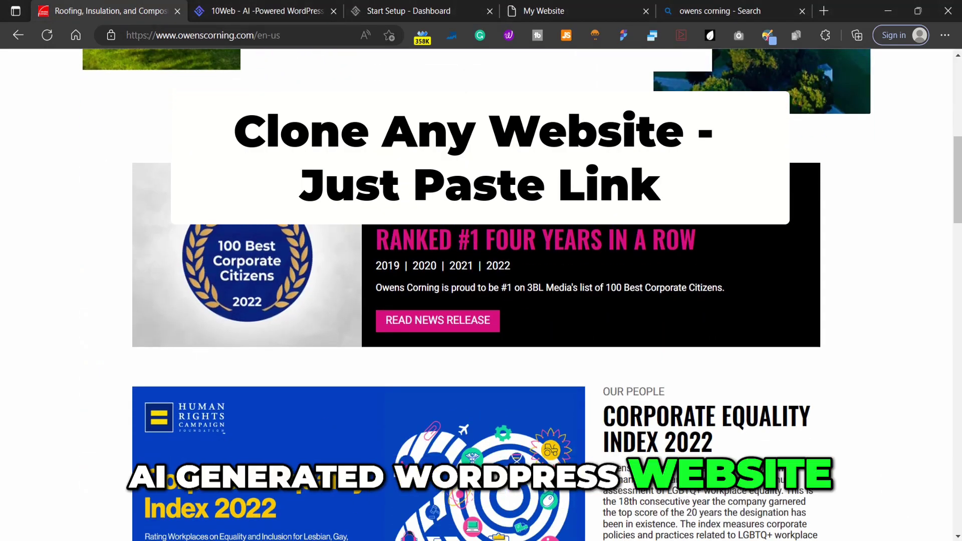
scroll(481, 301, up, 8)
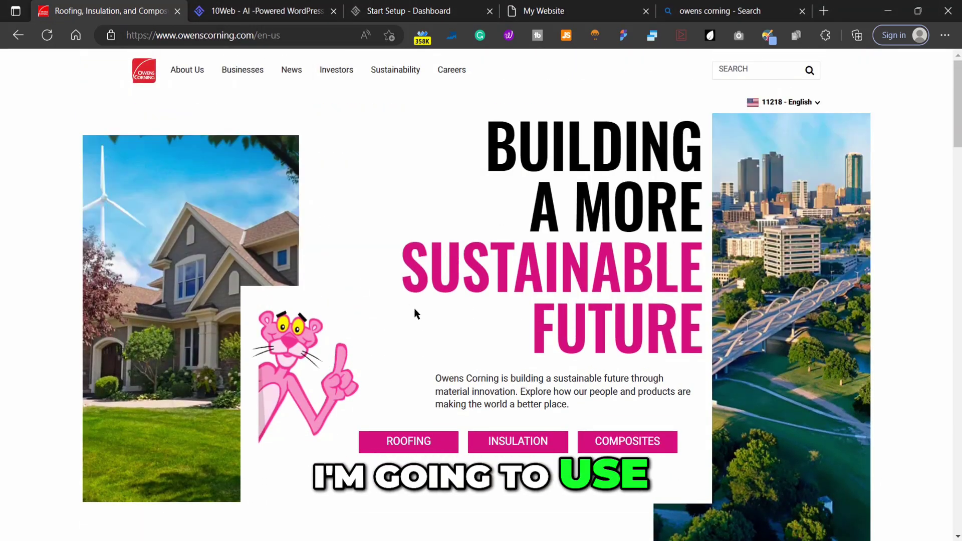
scroll(414, 308, down, 8)
scroll(650, 361, down, 8)
scroll(344, 243, down, 10)
scroll(408, 381, up, 20)
click(229, 35)
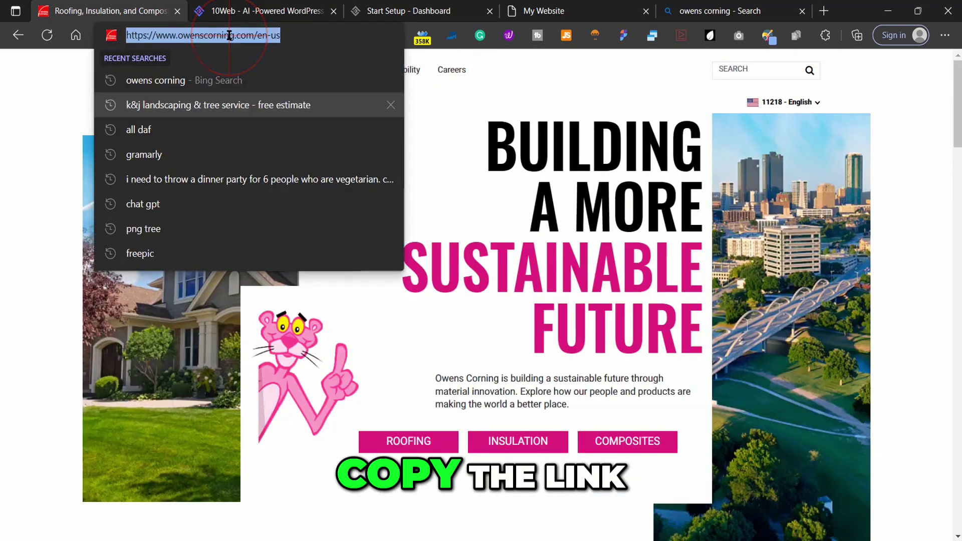
click(230, 11)
mouse_move(245, 74)
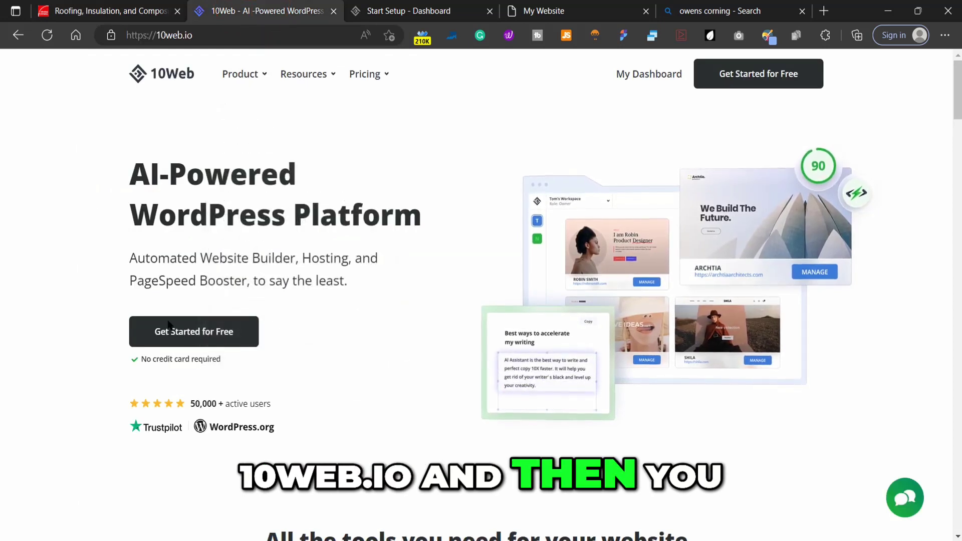
Step: Start a free 10Web AI Builder site recreating the pasted Owens Corning homepage URL
click(196, 332)
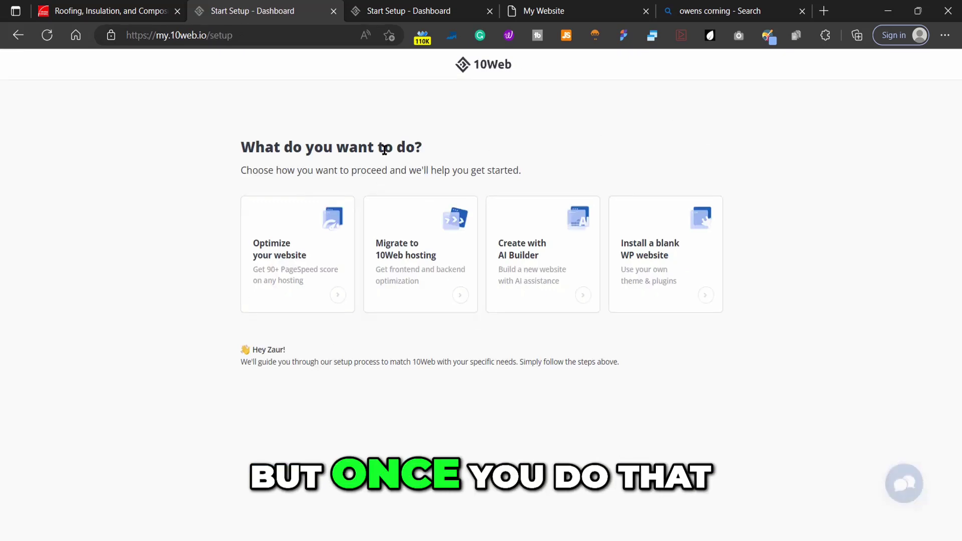
click(525, 271)
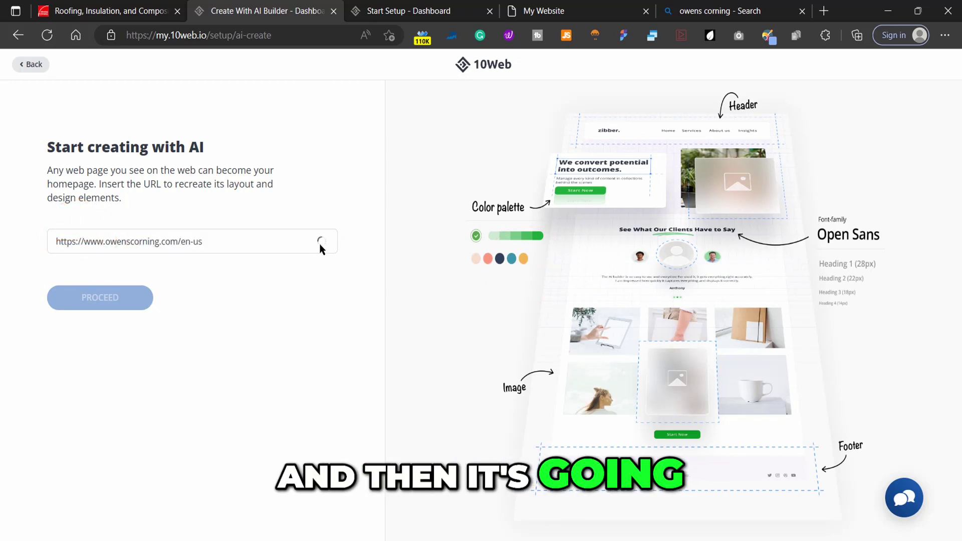
click(90, 300)
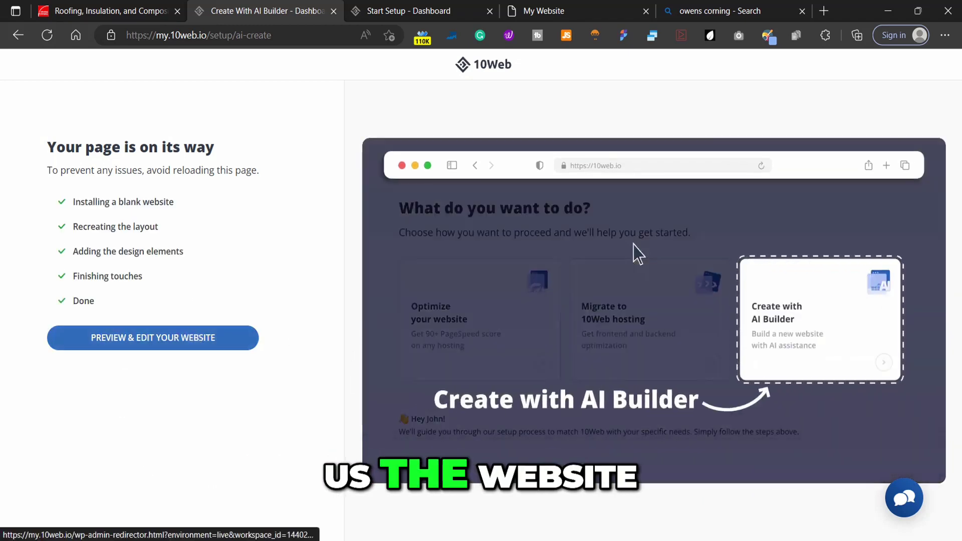
Step: Wait until every AI build stage shows Done, then continue to the generated site
click(161, 339)
Step: Open the generated site for preview and editing, dismissing the almost-ready notice
click(157, 339)
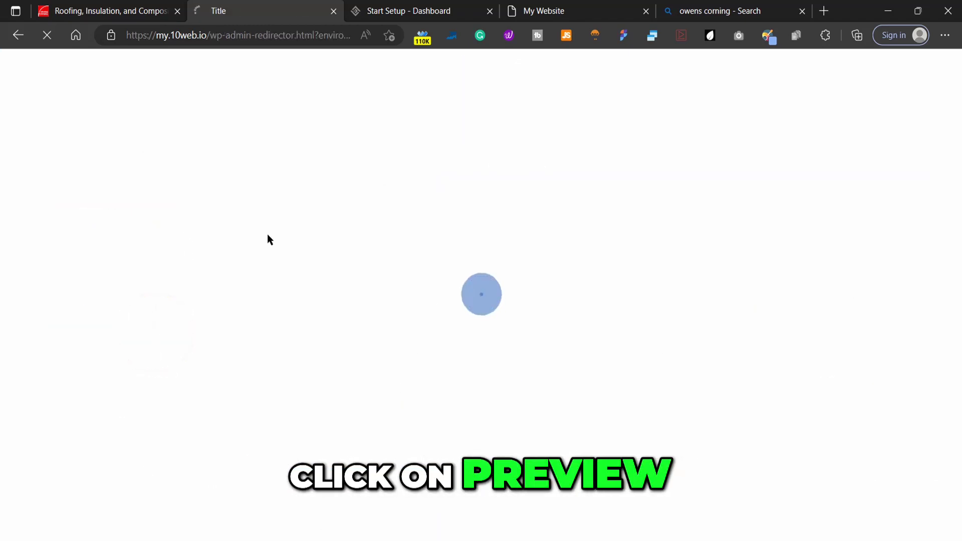
click(726, 291)
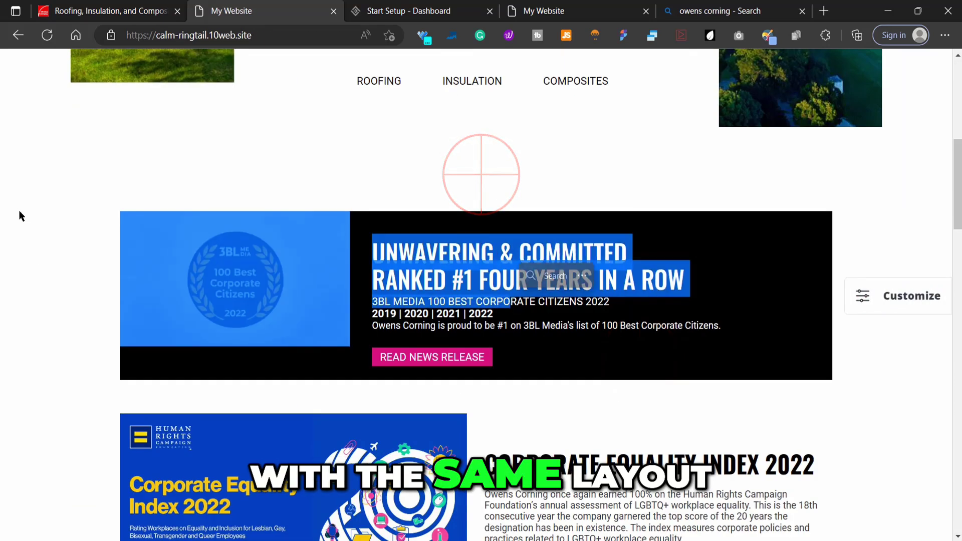
click(38, 173)
scroll(626, 448, down, 9)
Step: Inspect the cloned Midnight Plum heading and its description paragraph
click(268, 238)
triple_click(268, 238)
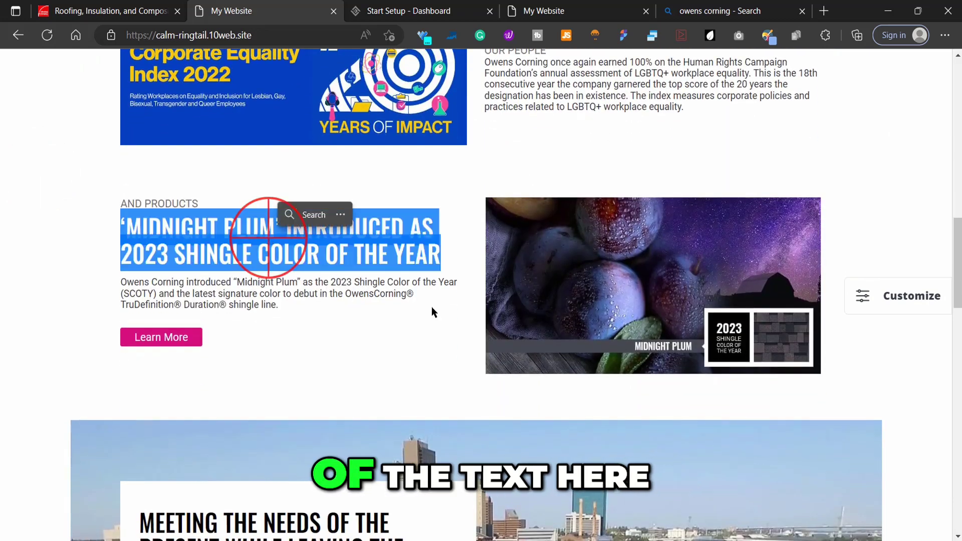
triple_click(194, 296)
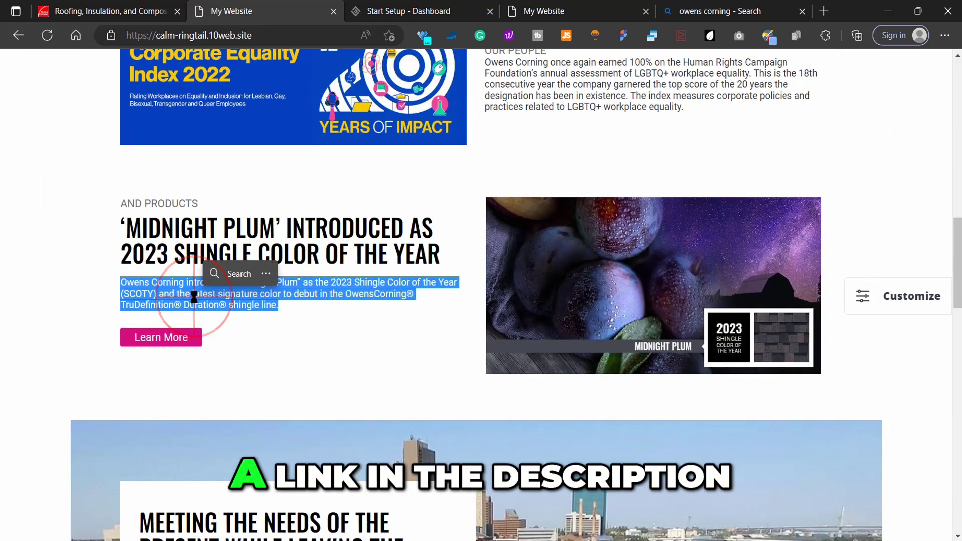
click(381, 228)
triple_click(380, 251)
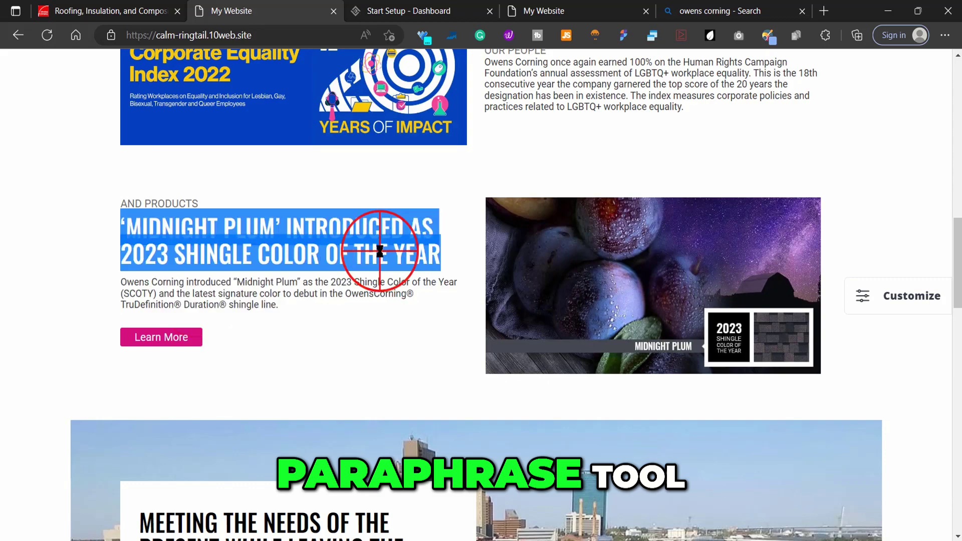
Step: Look over the Meeting the Needs heading further down, then return to the top
scroll(313, 299, down, 7)
scroll(301, 200, down, 2)
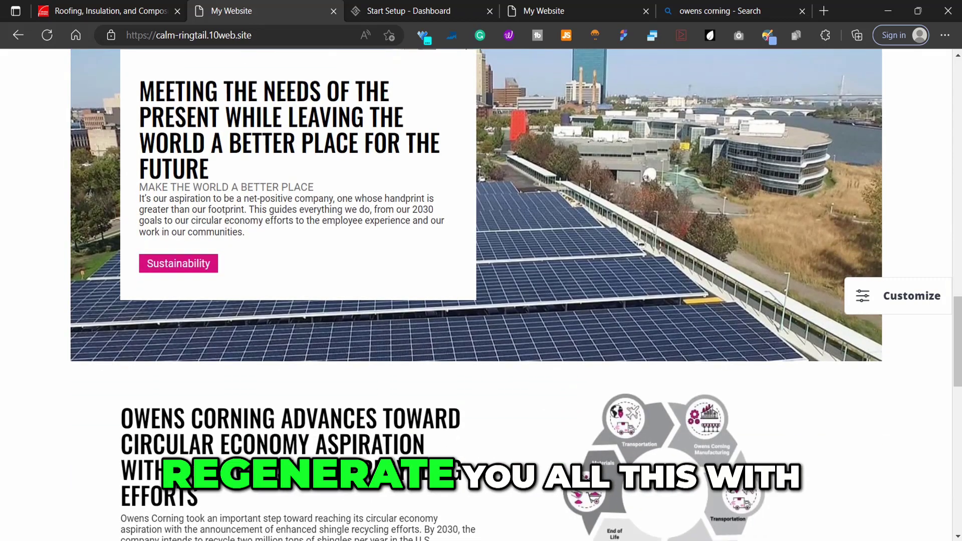
triple_click(292, 120)
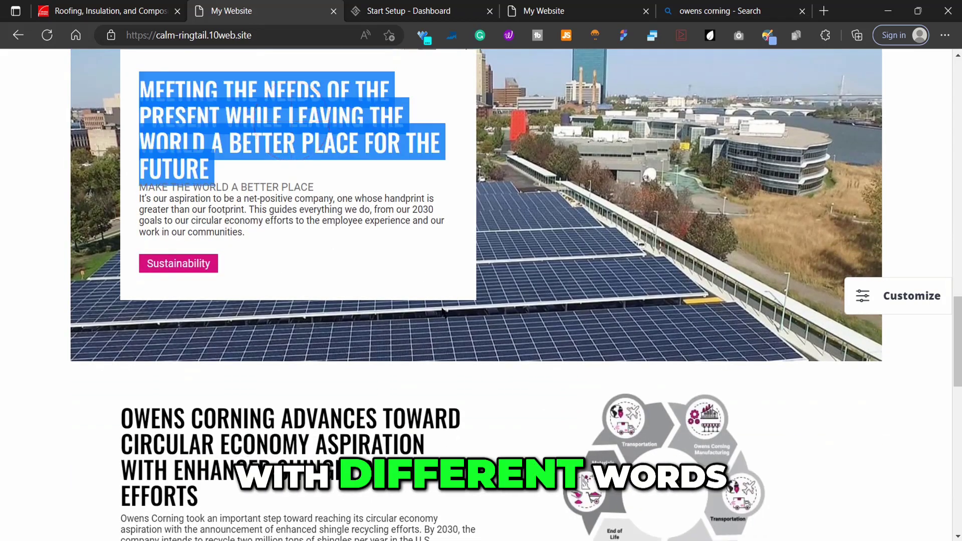
click(253, 214)
scroll(617, 369, down, 15)
scroll(652, 351, up, 8)
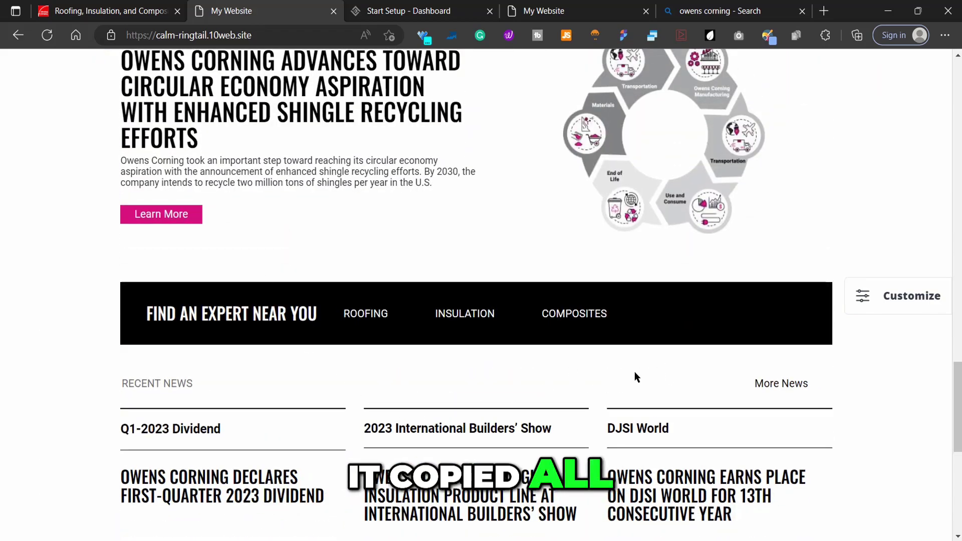
scroll(635, 376, up, 5)
scroll(634, 376, up, 5)
scroll(635, 376, up, 5)
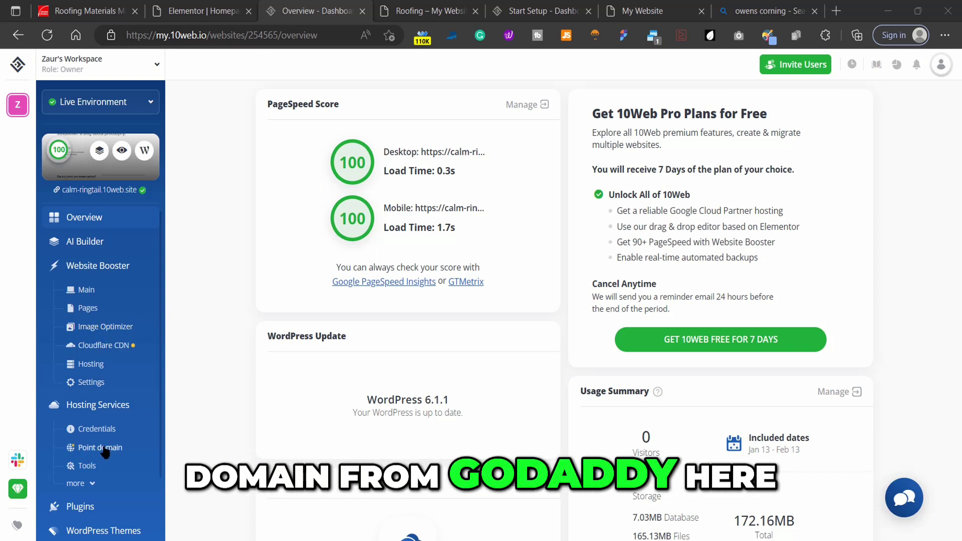
Step: Review the site's installed plugins and SEO settings in the 10Web dashboard
scroll(106, 453, down, 2)
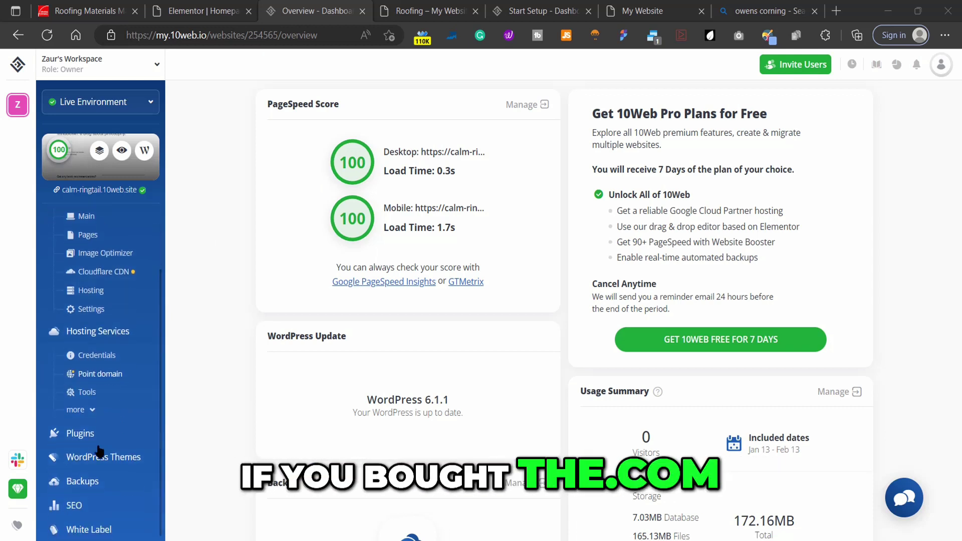
click(82, 438)
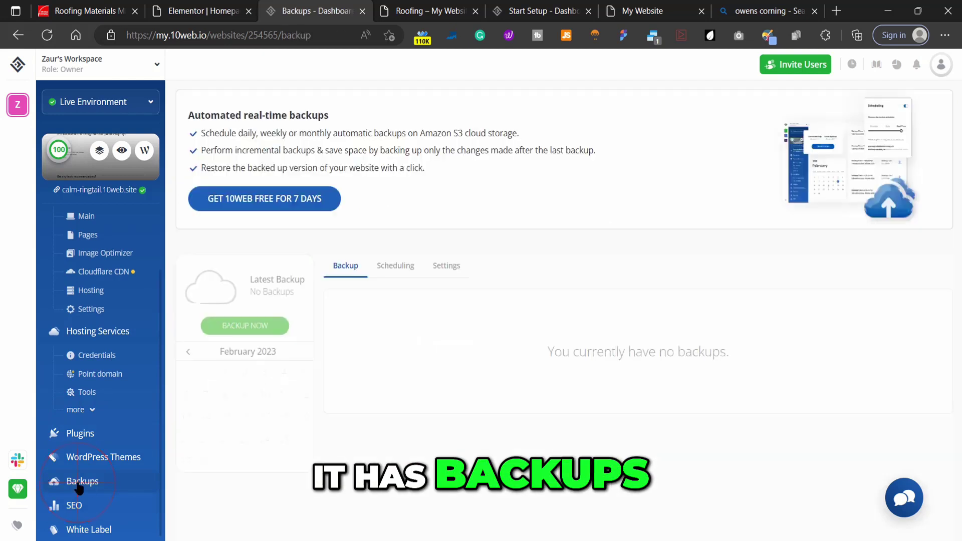
click(81, 507)
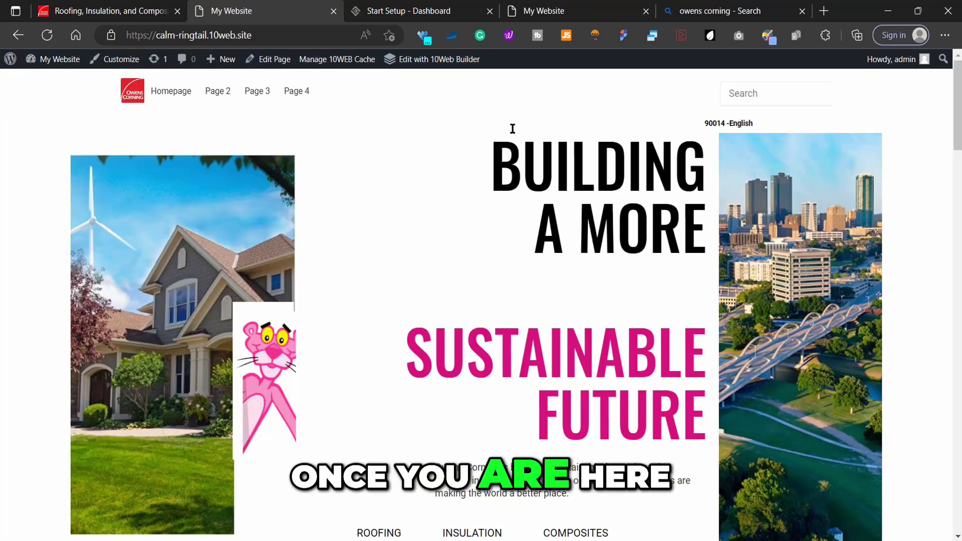
click(423, 60)
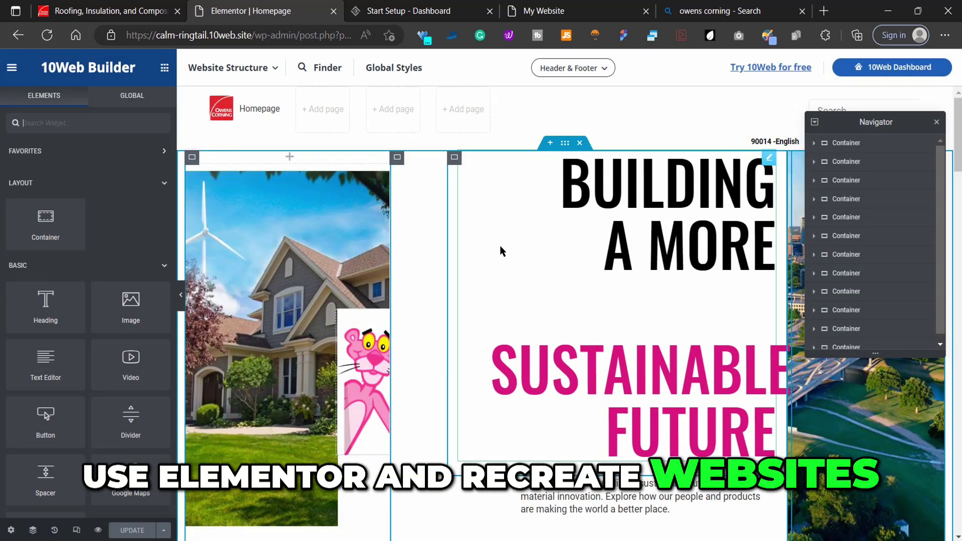
click(599, 190)
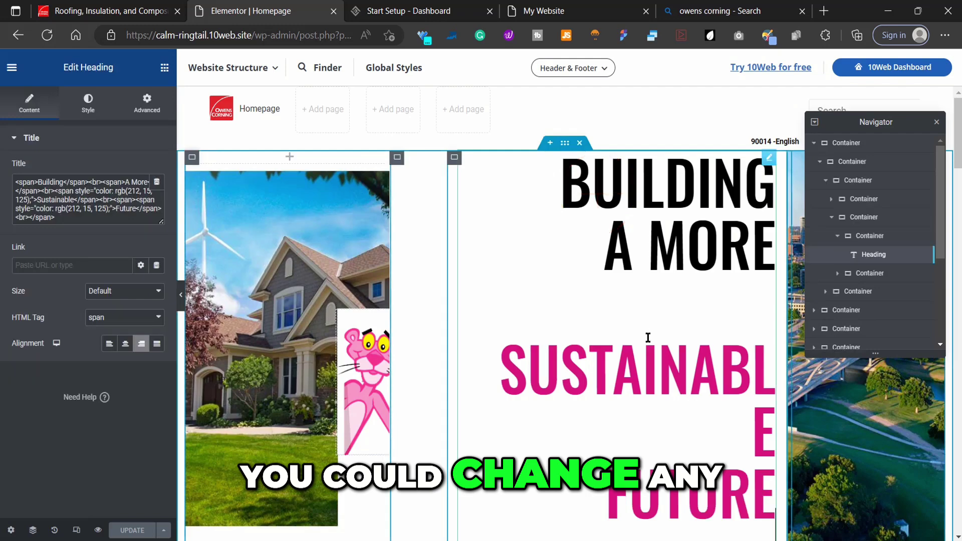
click(623, 371)
click(290, 248)
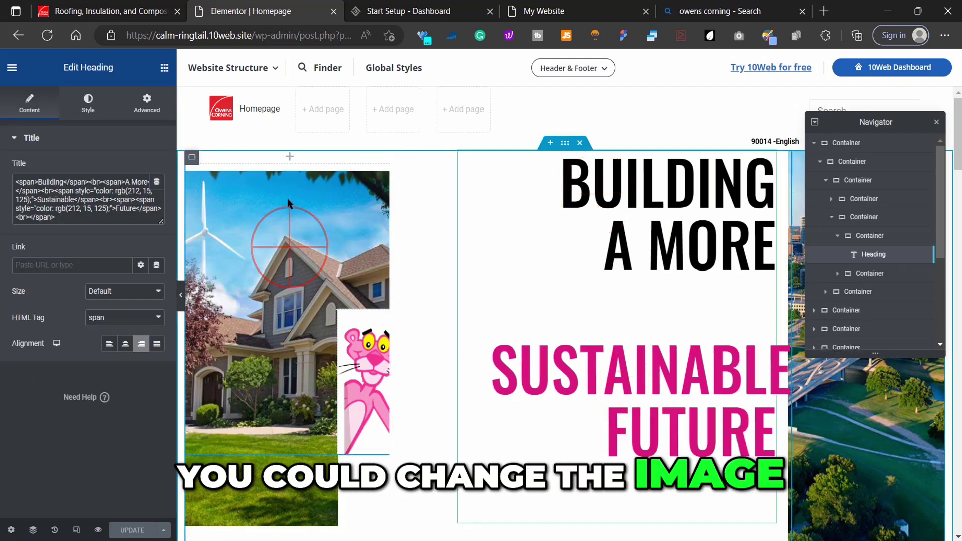
scroll(396, 275, down, 2)
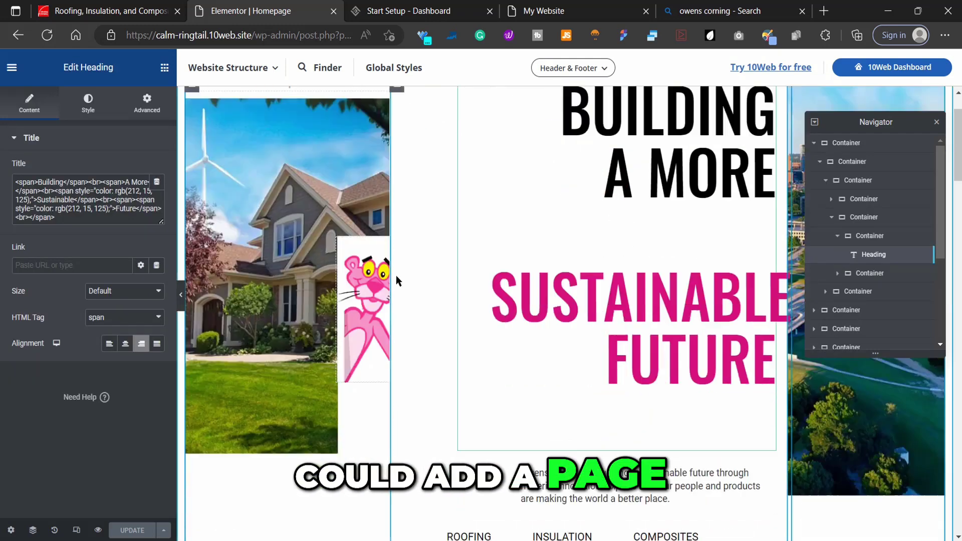
scroll(396, 275, down, 5)
scroll(651, 296, down, 5)
scroll(552, 316, down, 5)
scroll(533, 324, up, 15)
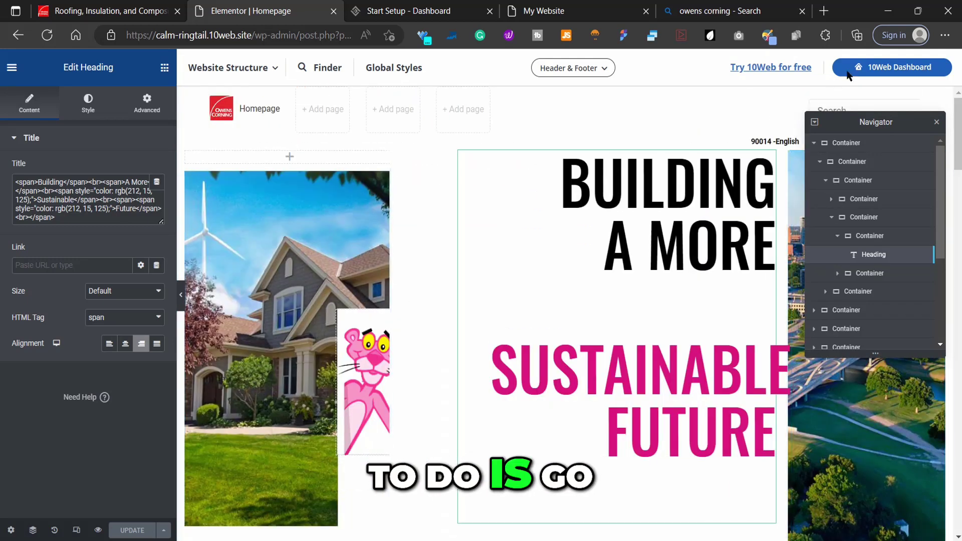
Step: Go back to the site's 10Web dashboard and bring up the Add New Page options
click(884, 76)
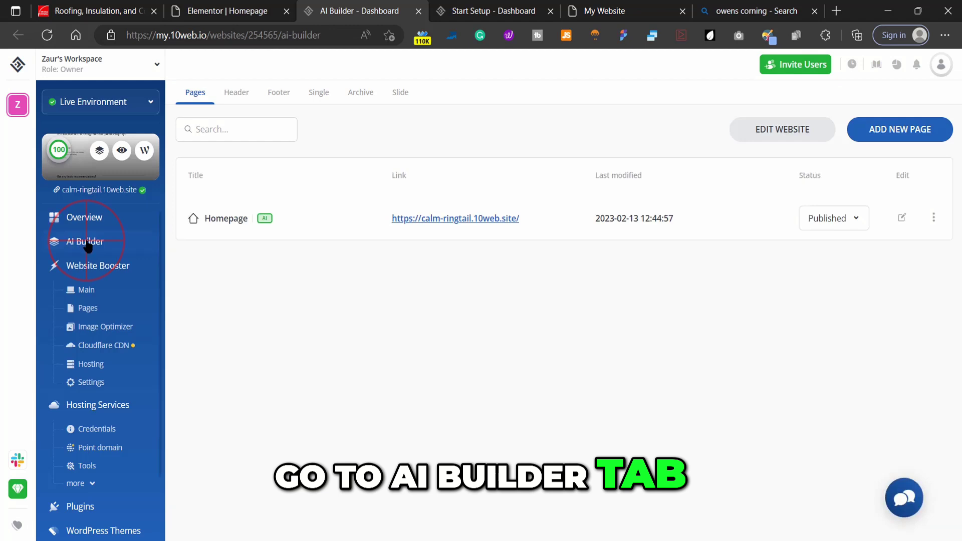
click(920, 130)
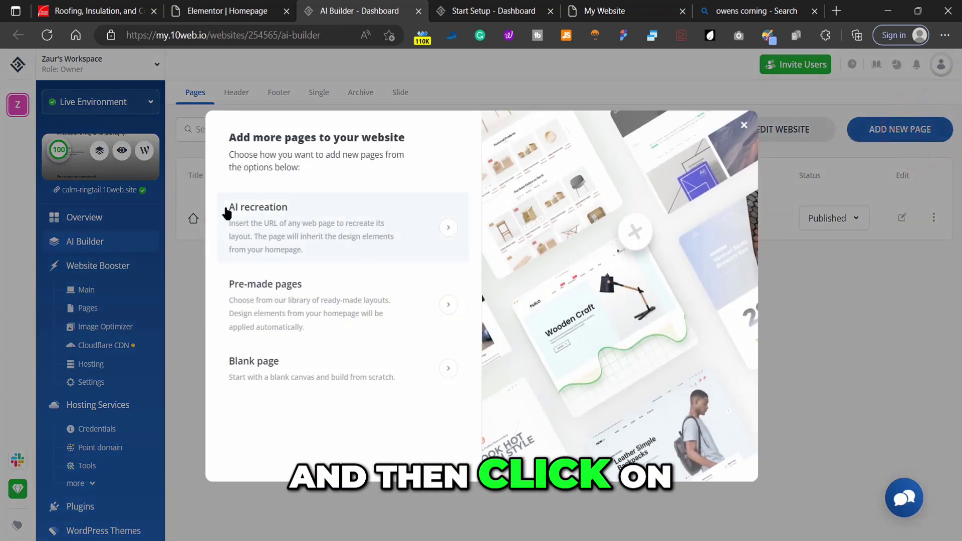
Step: Choose AI recreation from a URL and open the Owens Corning footer Roofing page
click(299, 228)
click(84, 6)
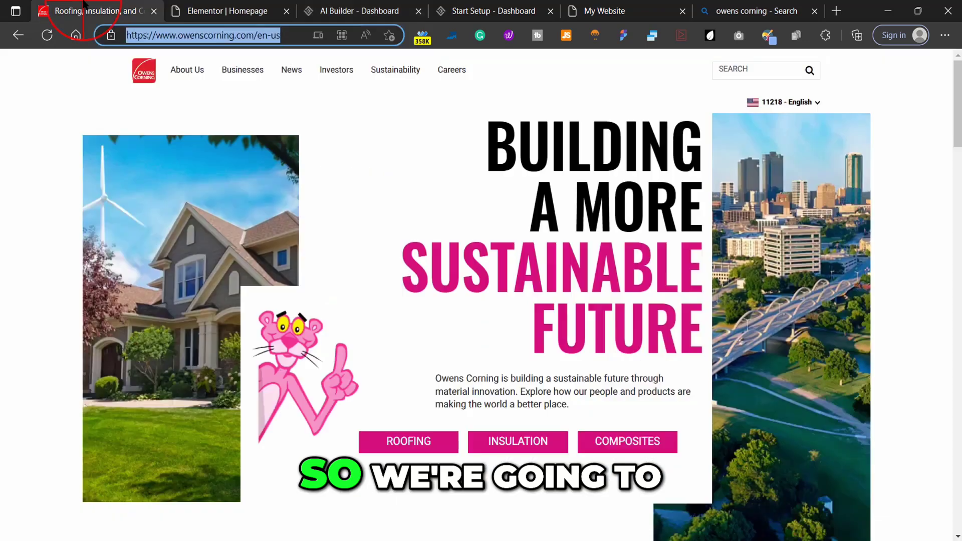
scroll(482, 286, down, 5)
scroll(533, 286, down, 5)
scroll(350, 301, down, 10)
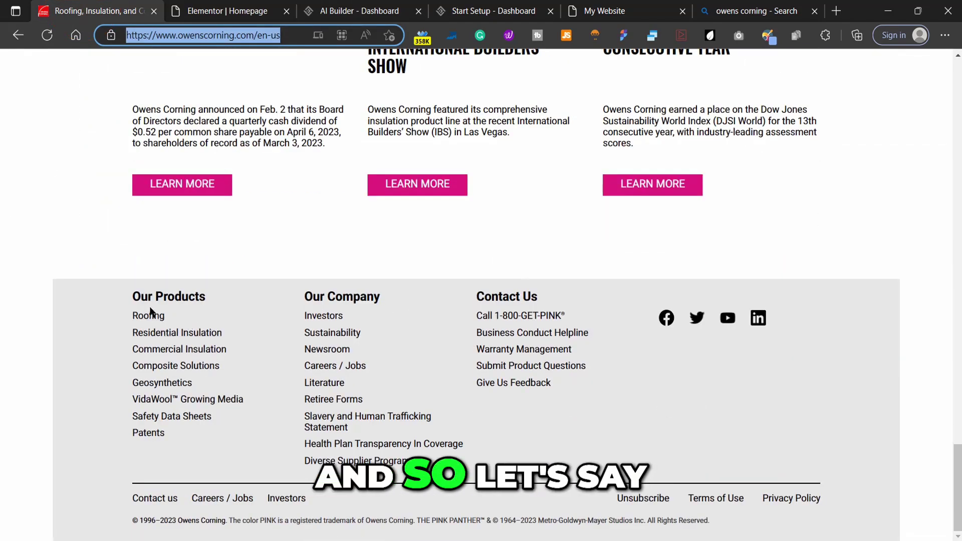
click(150, 313)
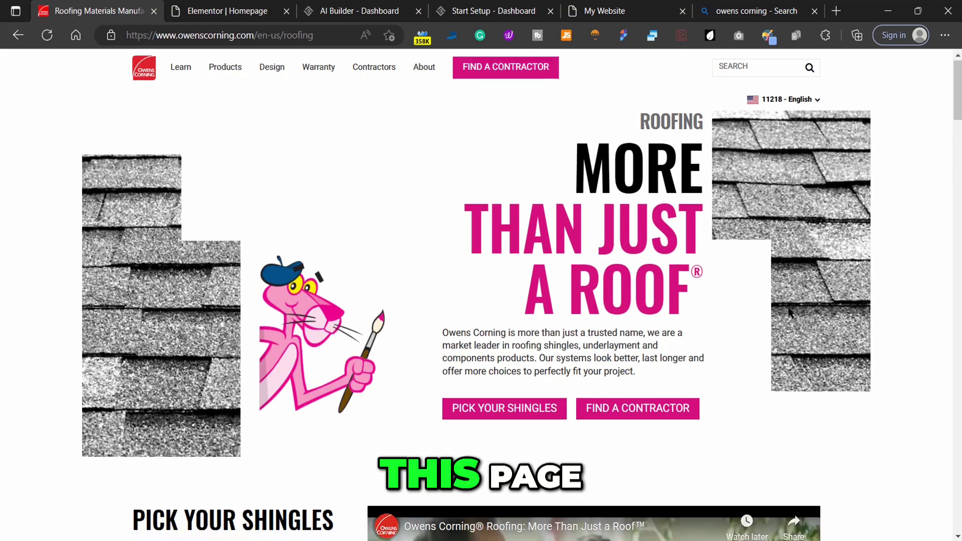
Step: Copy the Owens Corning Roofing page URL from the address bar
scroll(870, 300, down, 10)
scroll(752, 226, up, 7)
scroll(636, 147, up, 4)
scroll(501, 251, down, 12)
scroll(401, 201, up, 5)
click(228, 36)
right_click(228, 43)
click(276, 179)
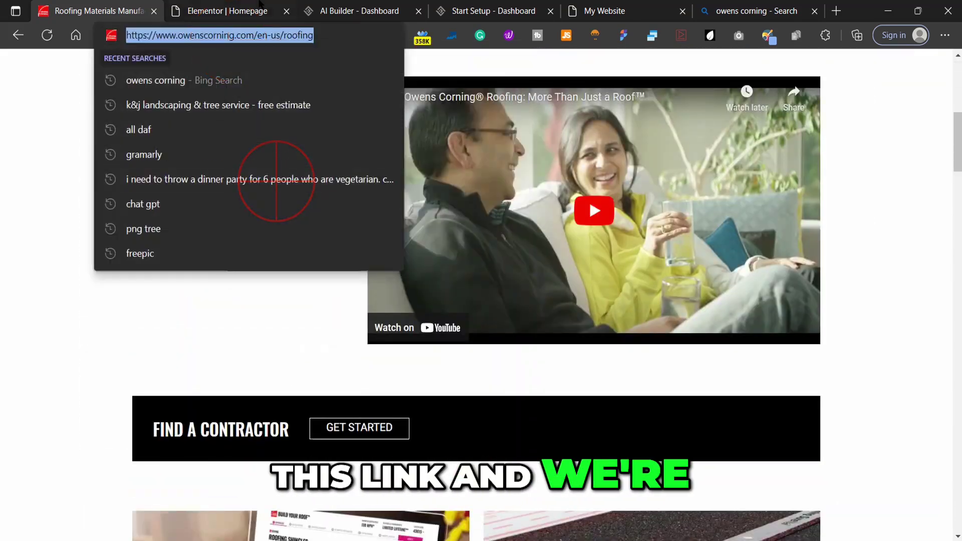
Step: Title the new page Roofing, paste the Roofing URL, and launch recreation
click(260, 4)
click(394, 7)
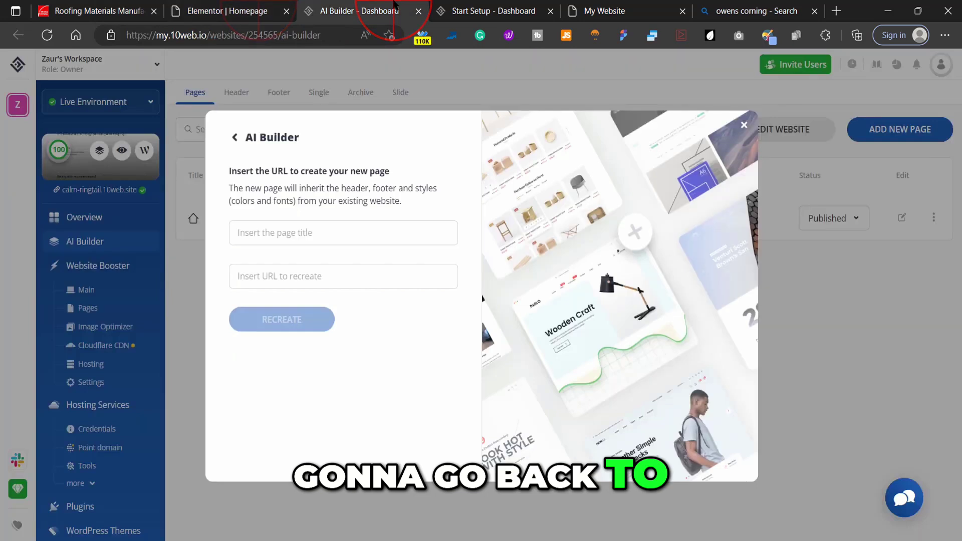
click(273, 233)
text(Roofing)
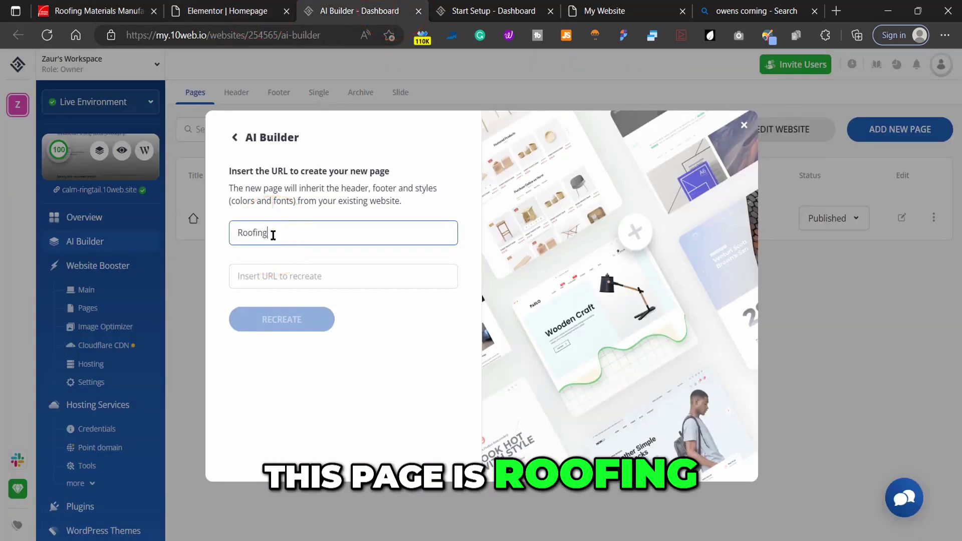
click(282, 271)
key(ctrl+v)
click(409, 327)
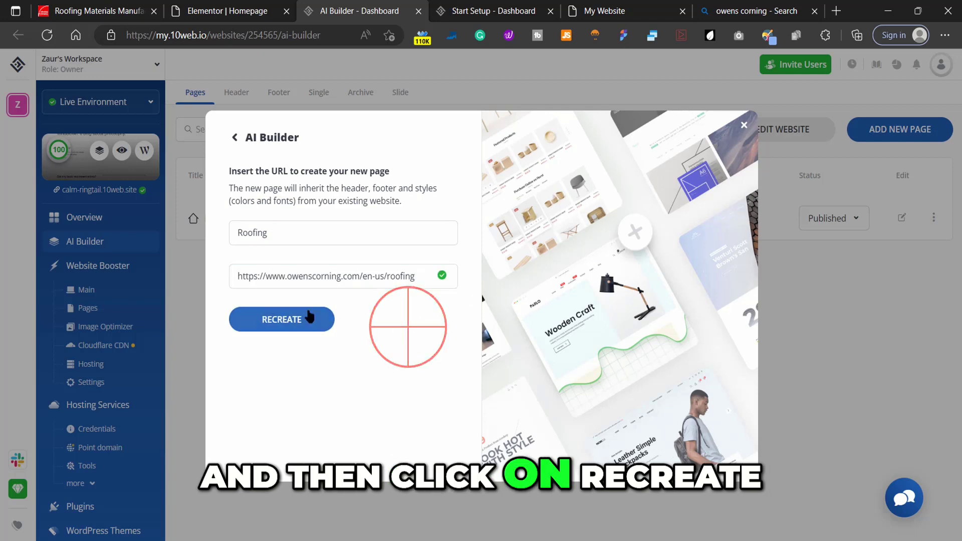
click(279, 319)
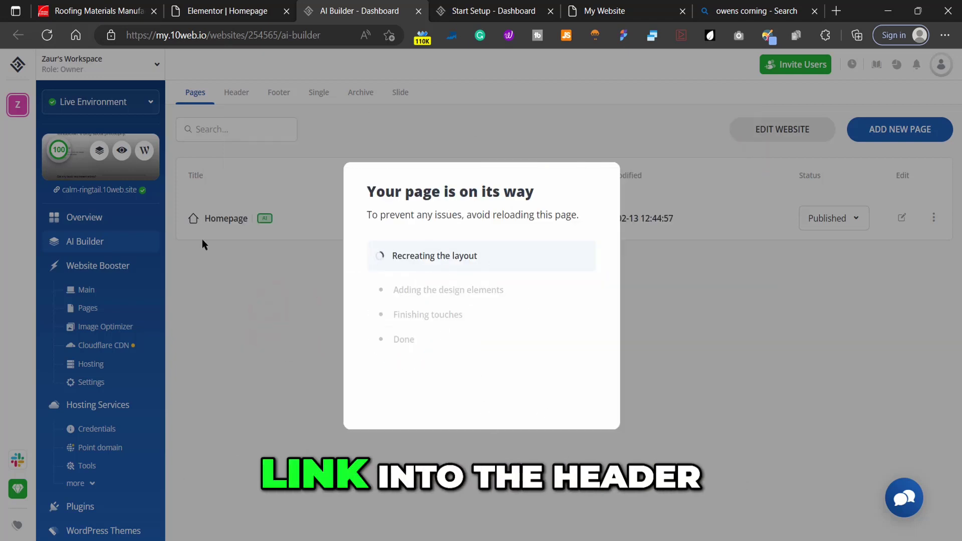
Step: Check on the recreation progress while the layout is being rebuilt
click(289, 5)
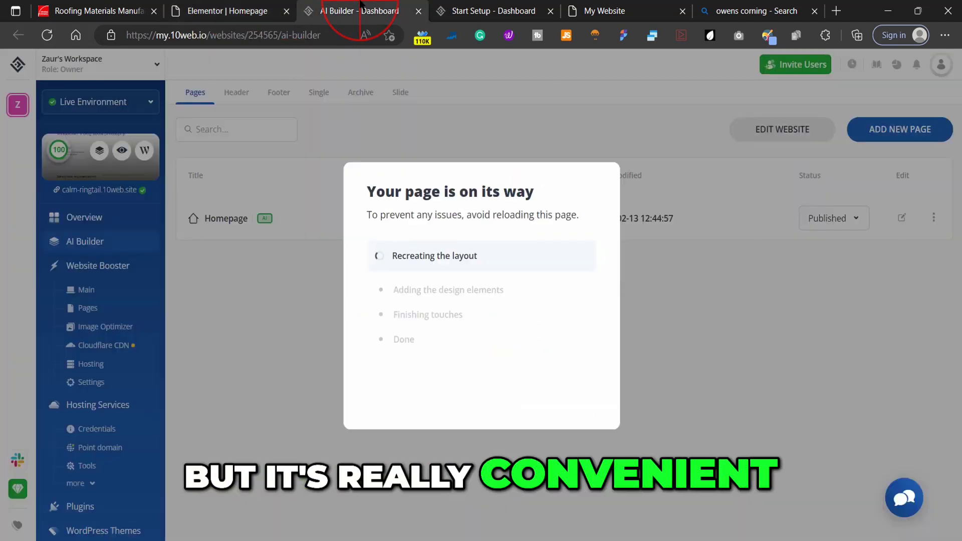
click(360, 11)
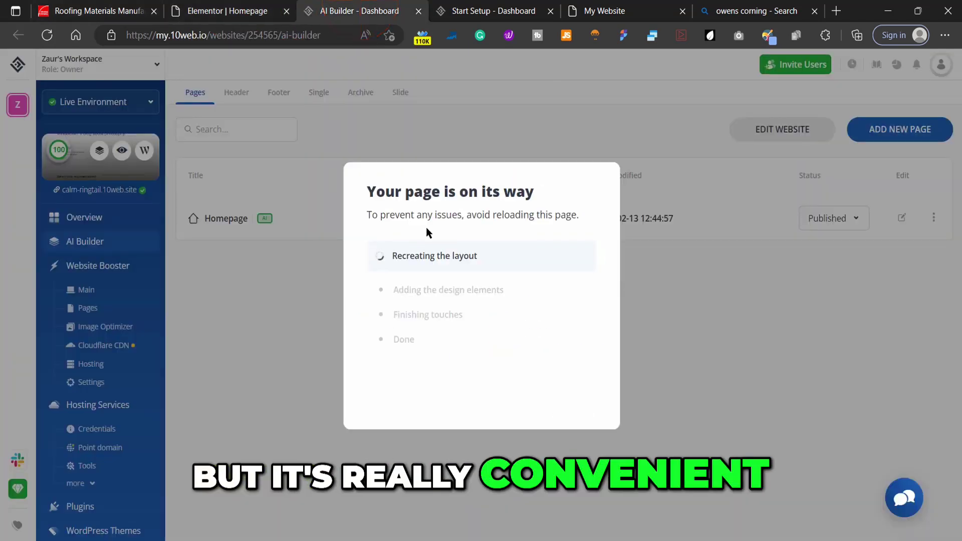
triple_click(468, 258)
click(451, 215)
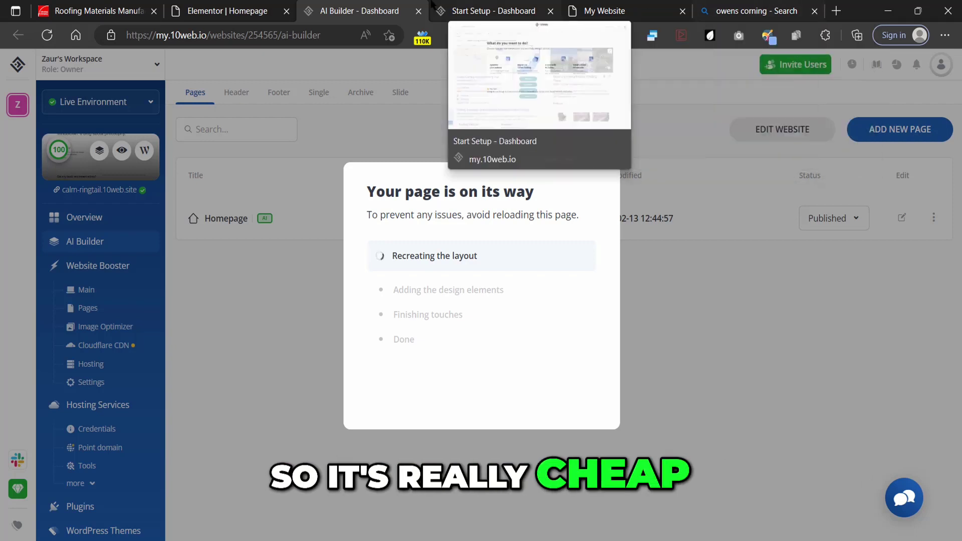
triple_click(430, 218)
click(436, 213)
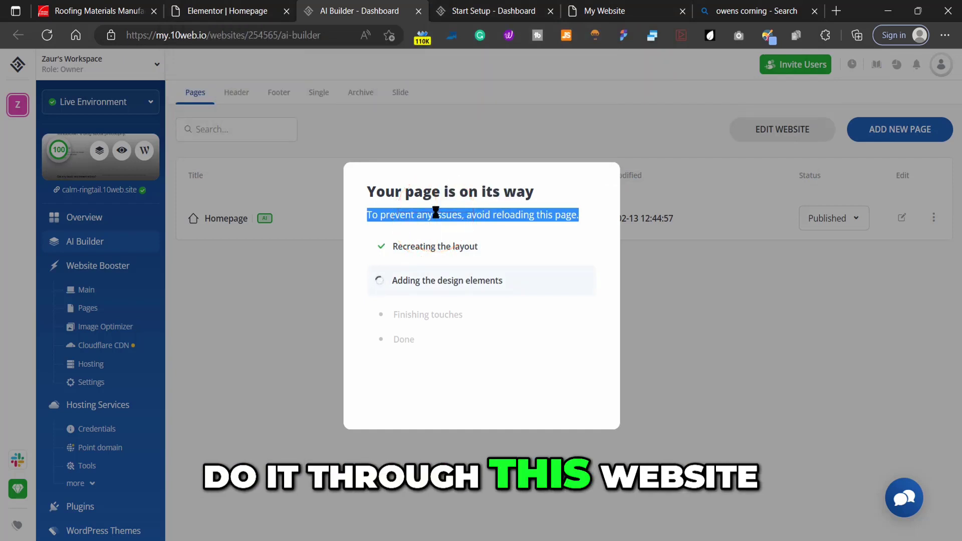
Step: Browse the homepage editor and original Roofing page until the Congrats dialog appears
click(522, 5)
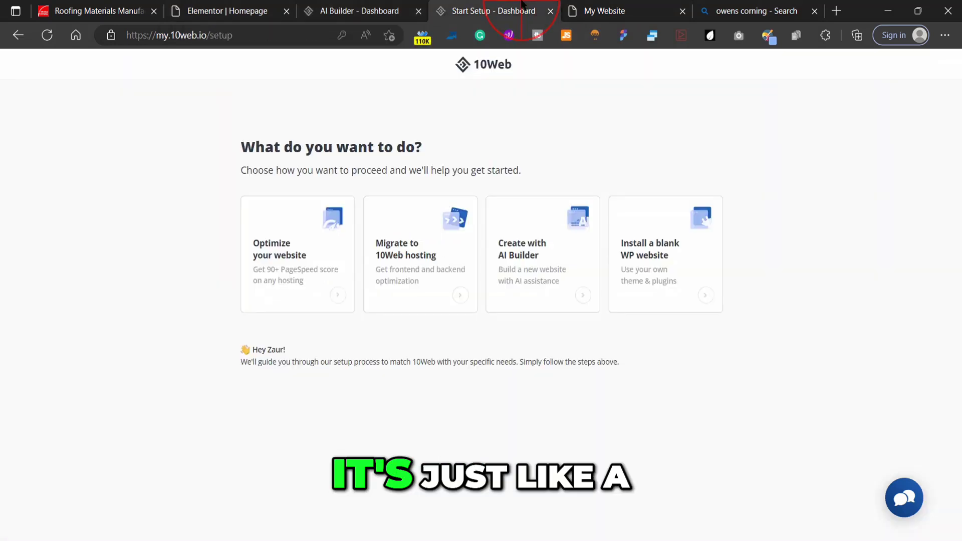
click(652, 5)
scroll(400, 357, down, 5)
scroll(400, 356, down, 10)
scroll(391, 326, down, 8)
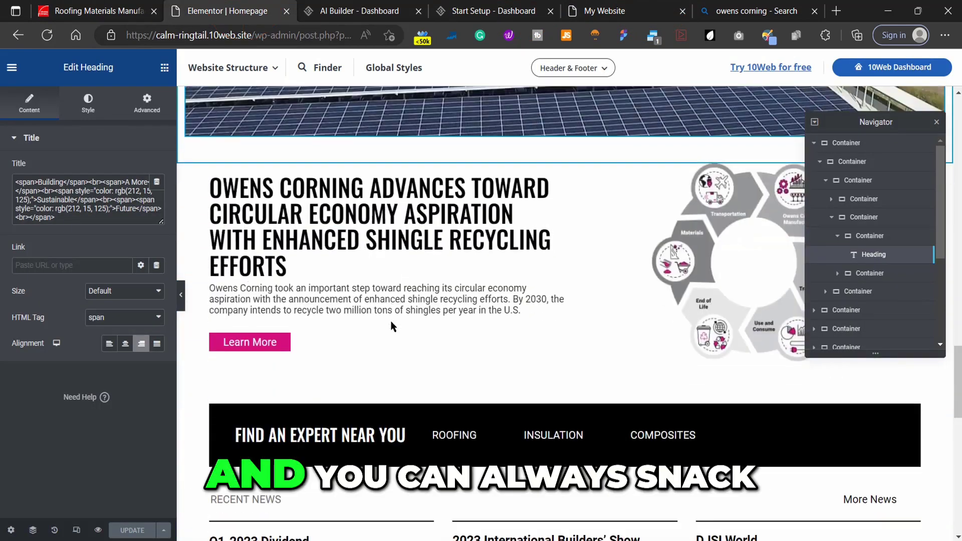
scroll(696, 286, down, 5)
scroll(586, 297, down, 8)
scroll(585, 296, up, 15)
scroll(528, 161, up, 10)
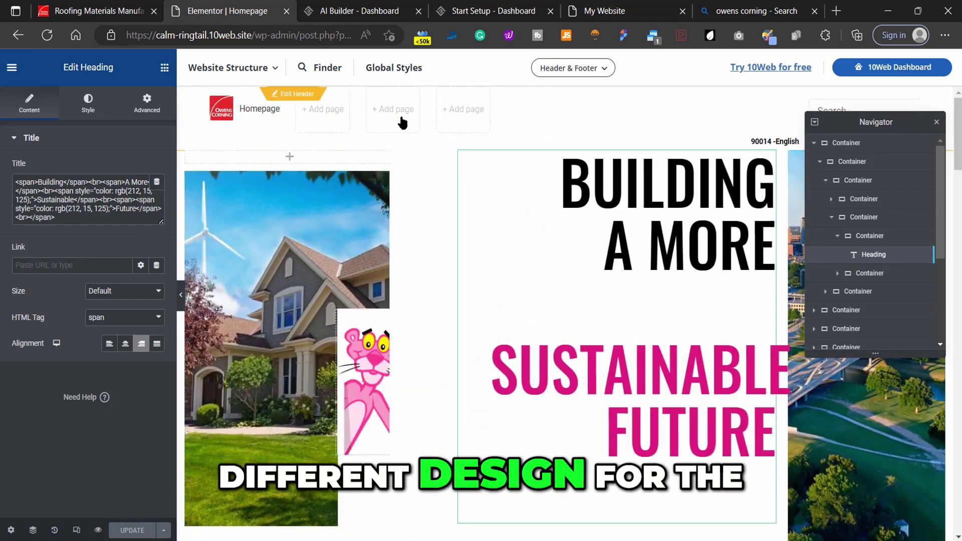
click(76, 6)
click(206, 6)
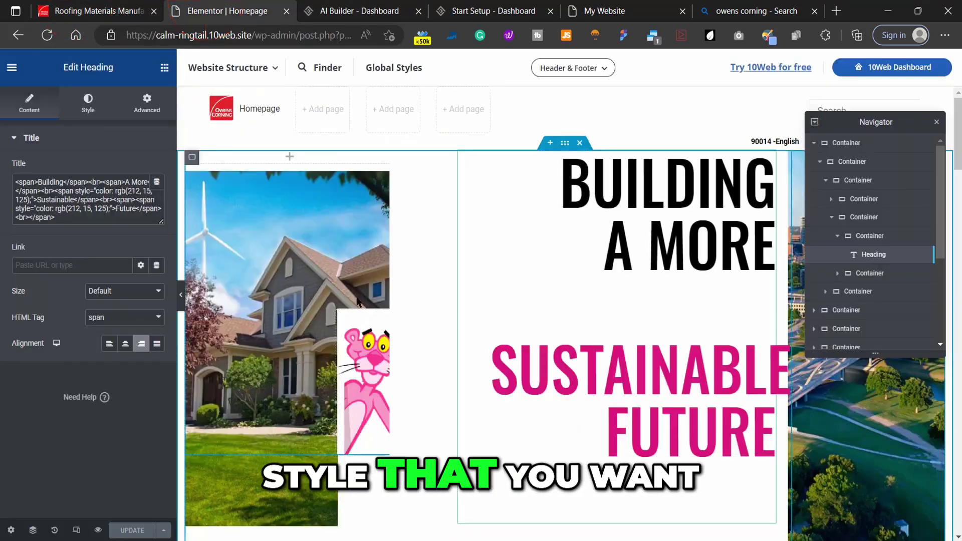
click(357, 4)
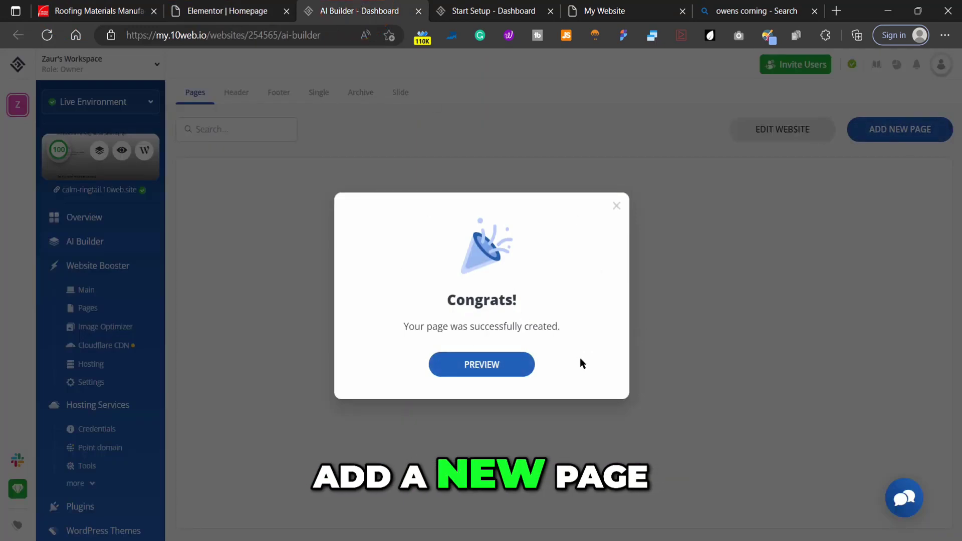
Step: Preview the new Roofing page on the live site and scroll through its sections
click(475, 371)
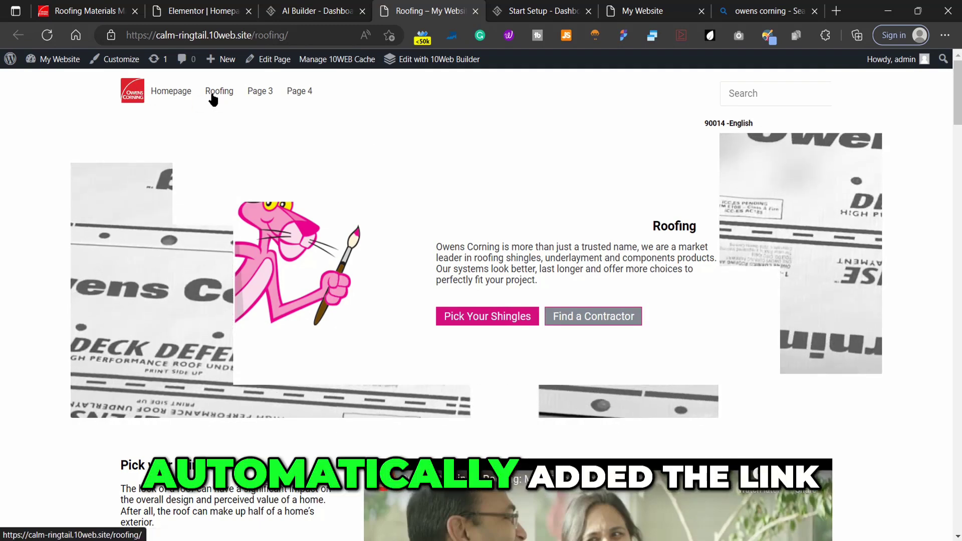
scroll(497, 216, down, 3)
scroll(497, 216, down, 10)
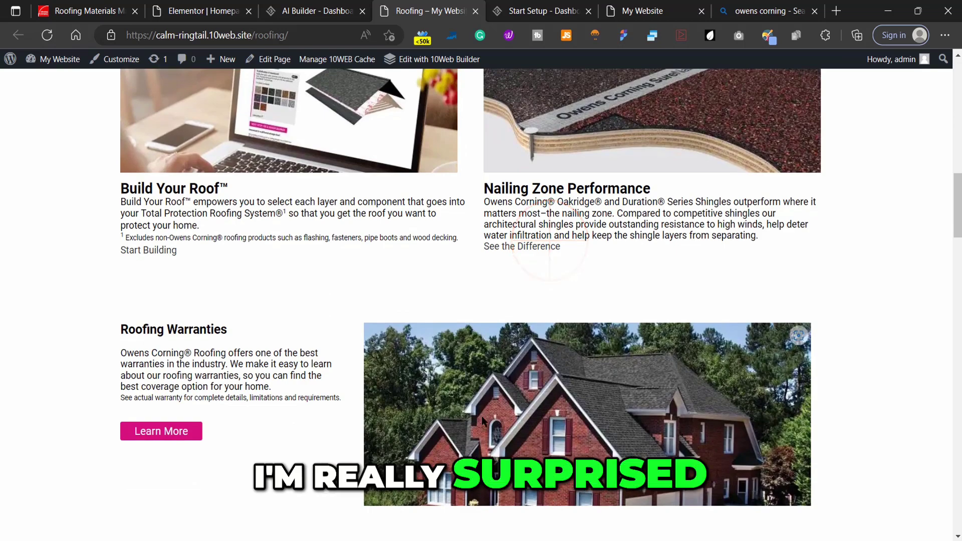
scroll(282, 383, down, 10)
scroll(275, 376, down, 2)
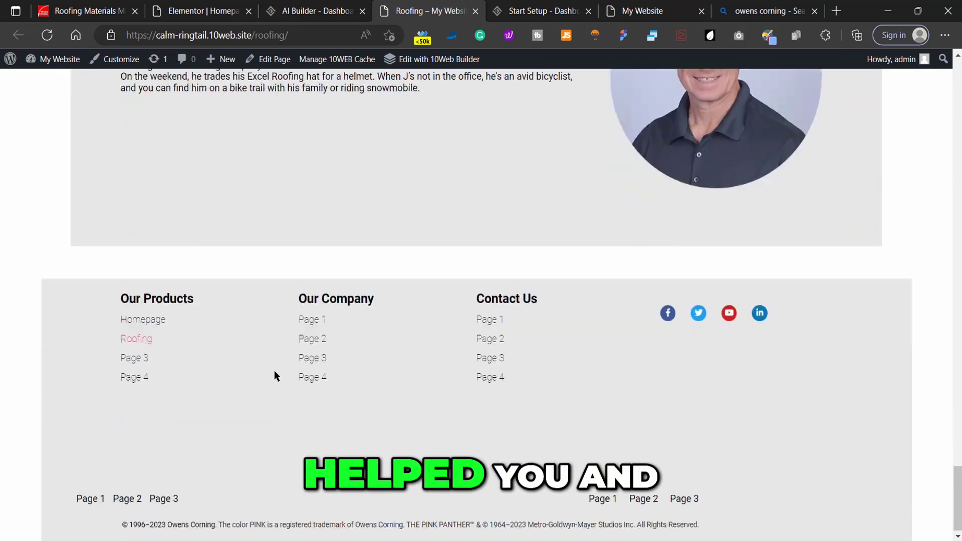
scroll(338, 427, up, 15)
scroll(361, 351, up, 10)
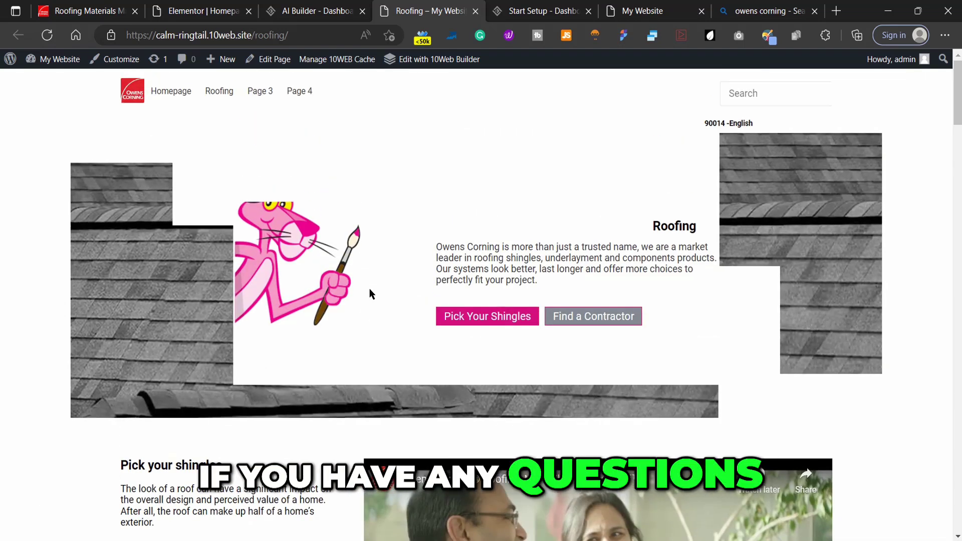